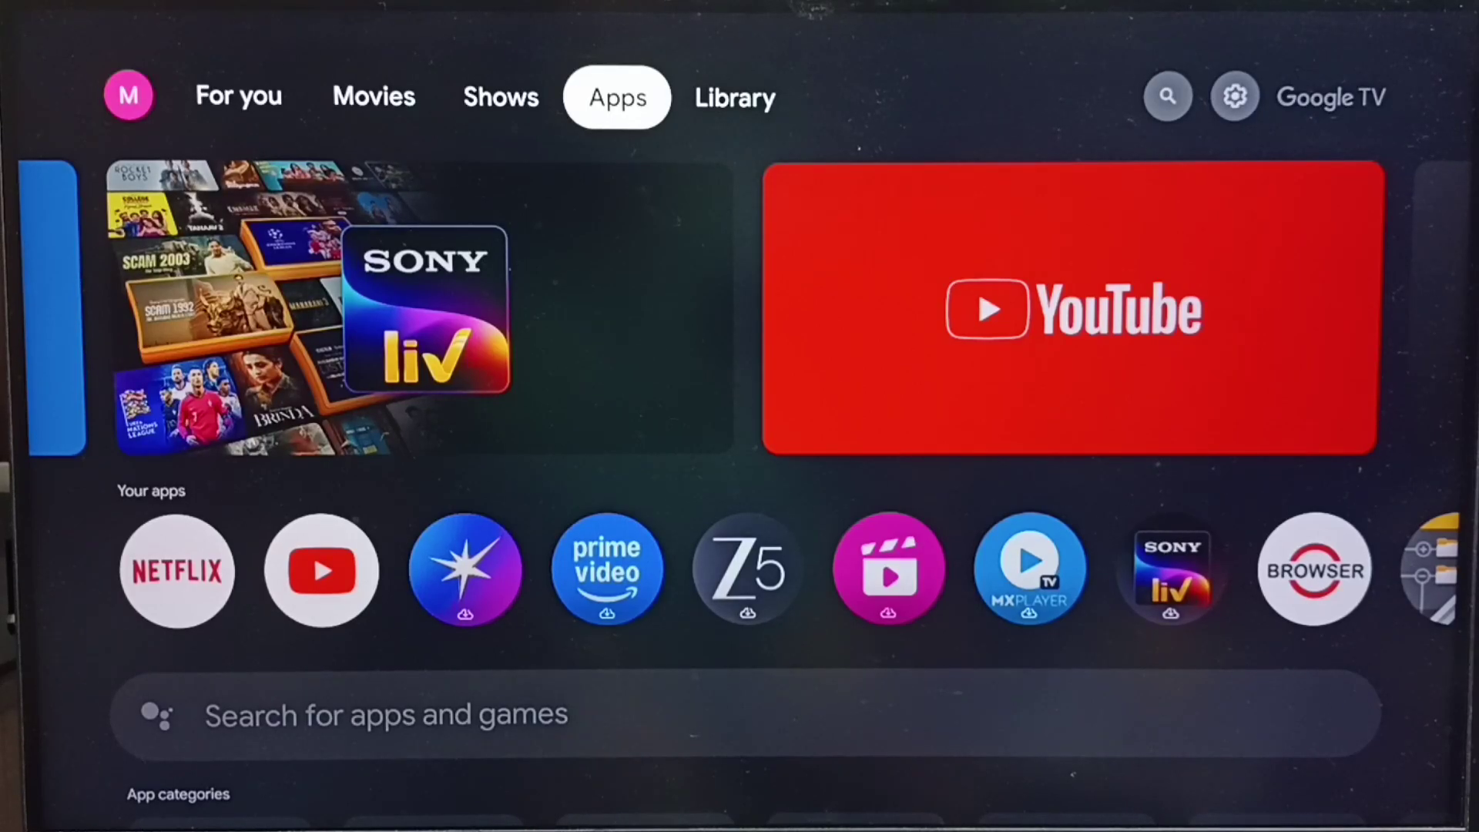
Move from the Apps page down to Your apps and focus the BROWSER app.
key(Left)
key(Right)
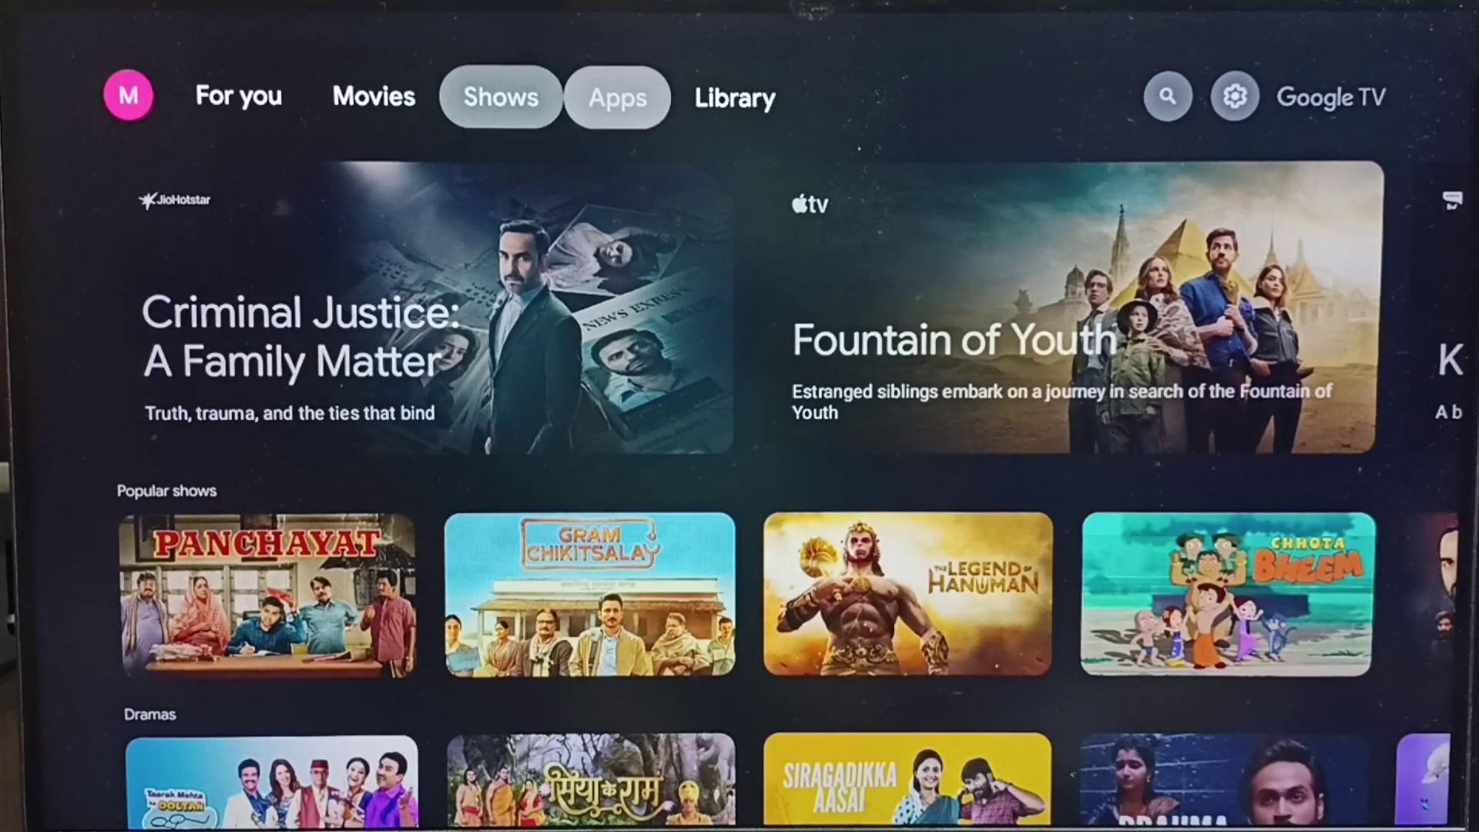
key(Down)
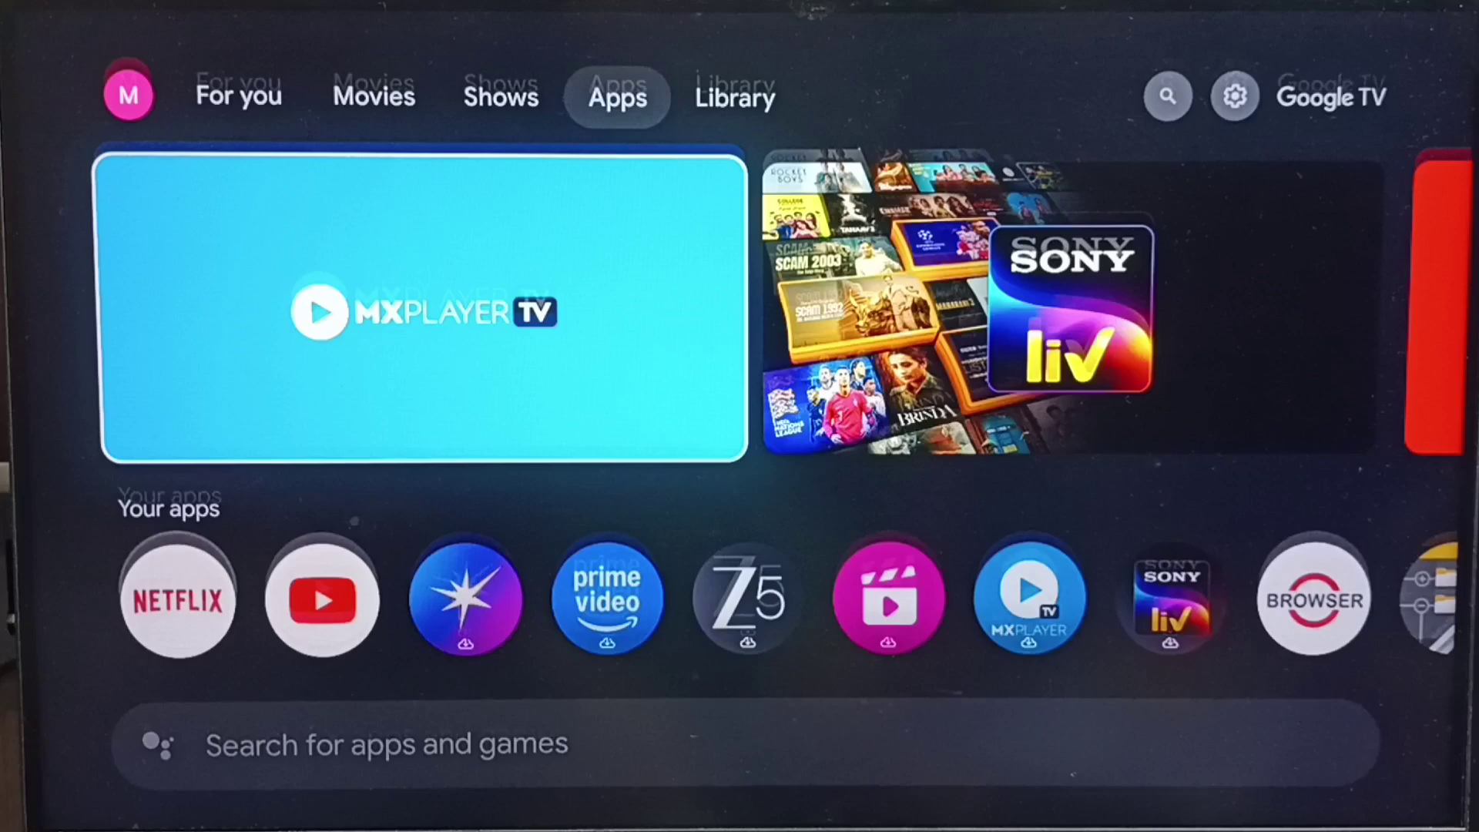
key(Down)
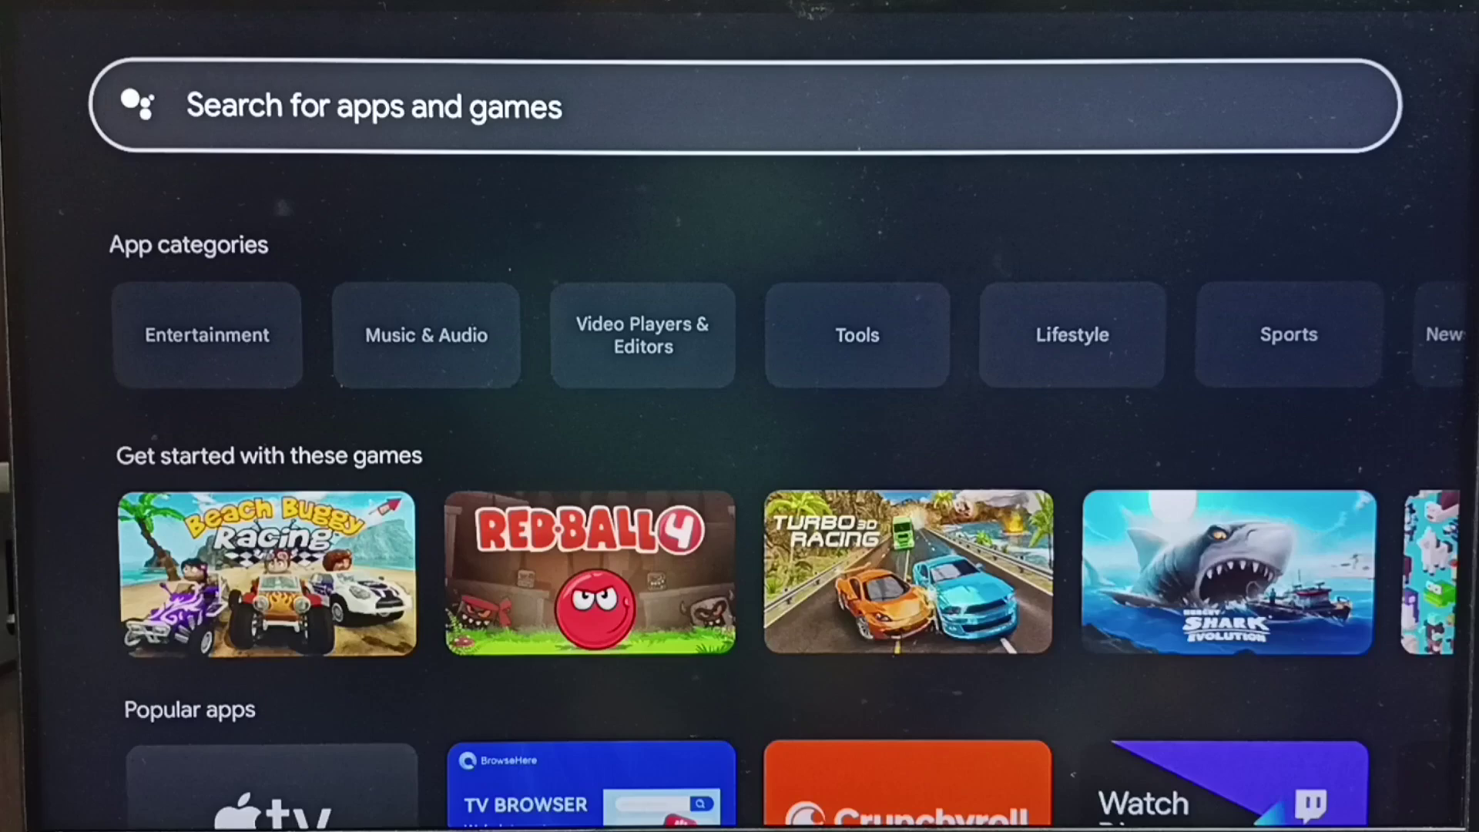
key(Up)
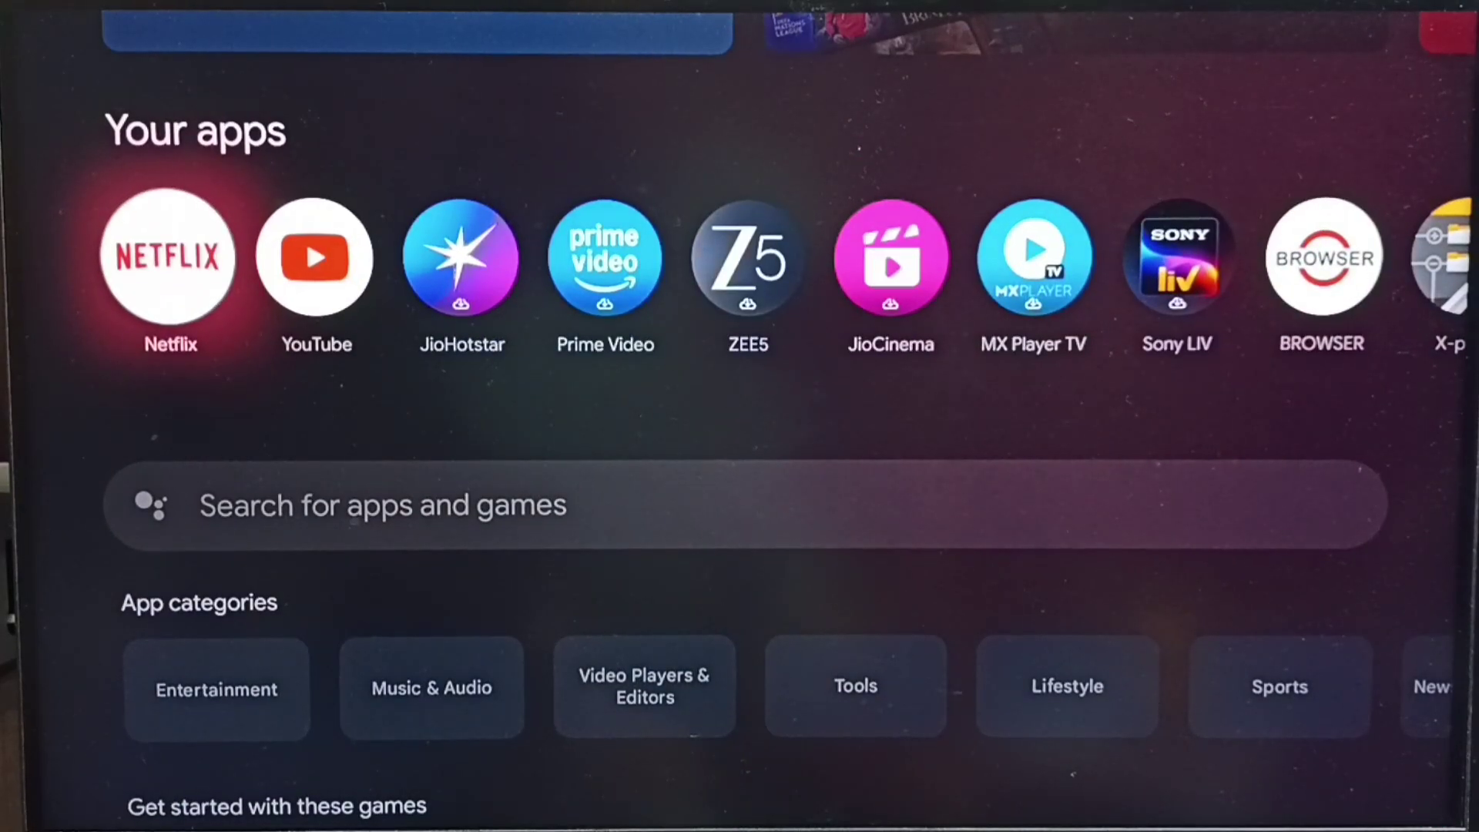
key(Right)
key(Right)
key(Right)
key(Right)
key(Right)
key(Right)
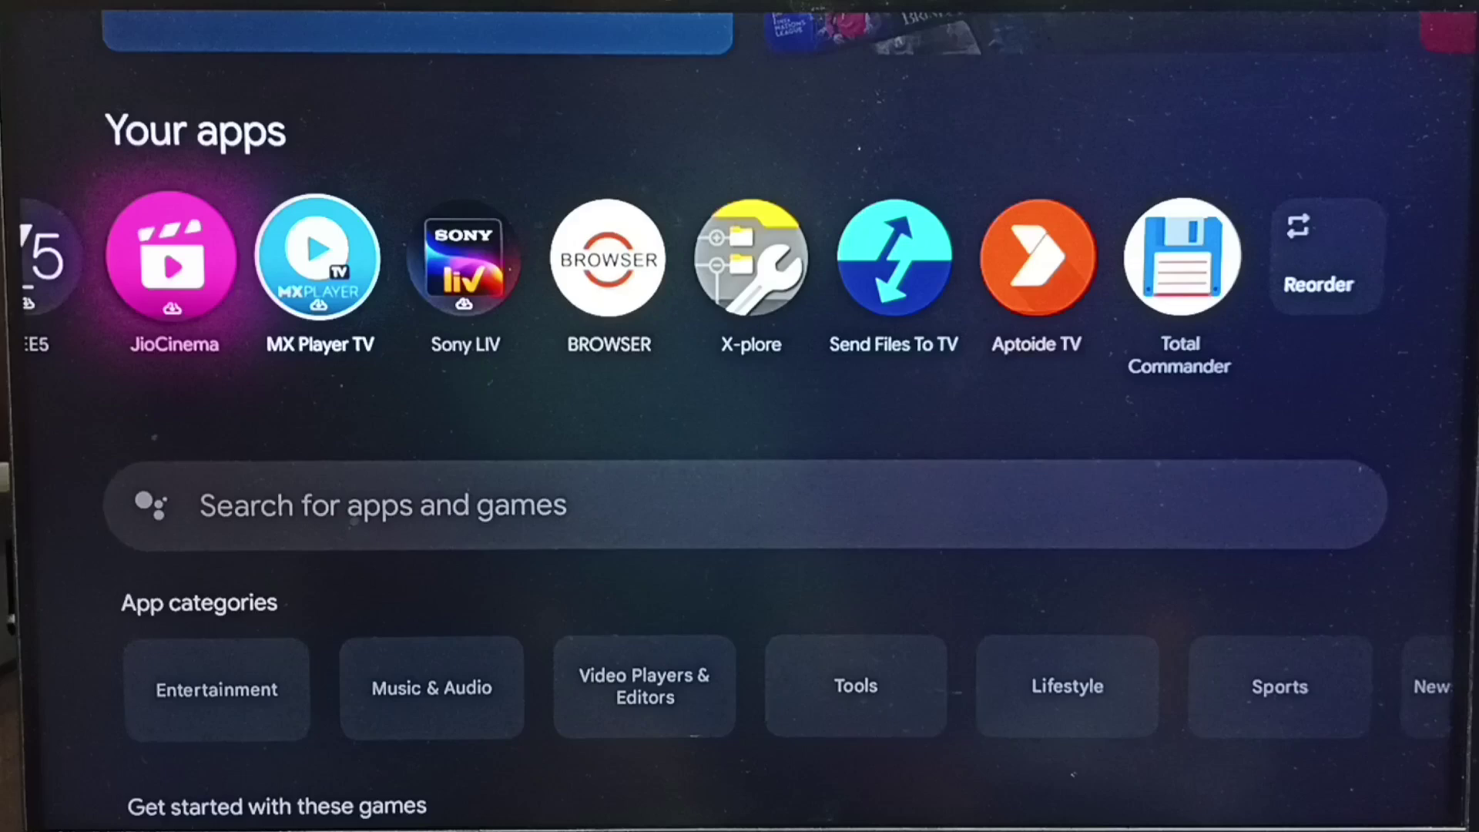
key(Right)
key(Right)
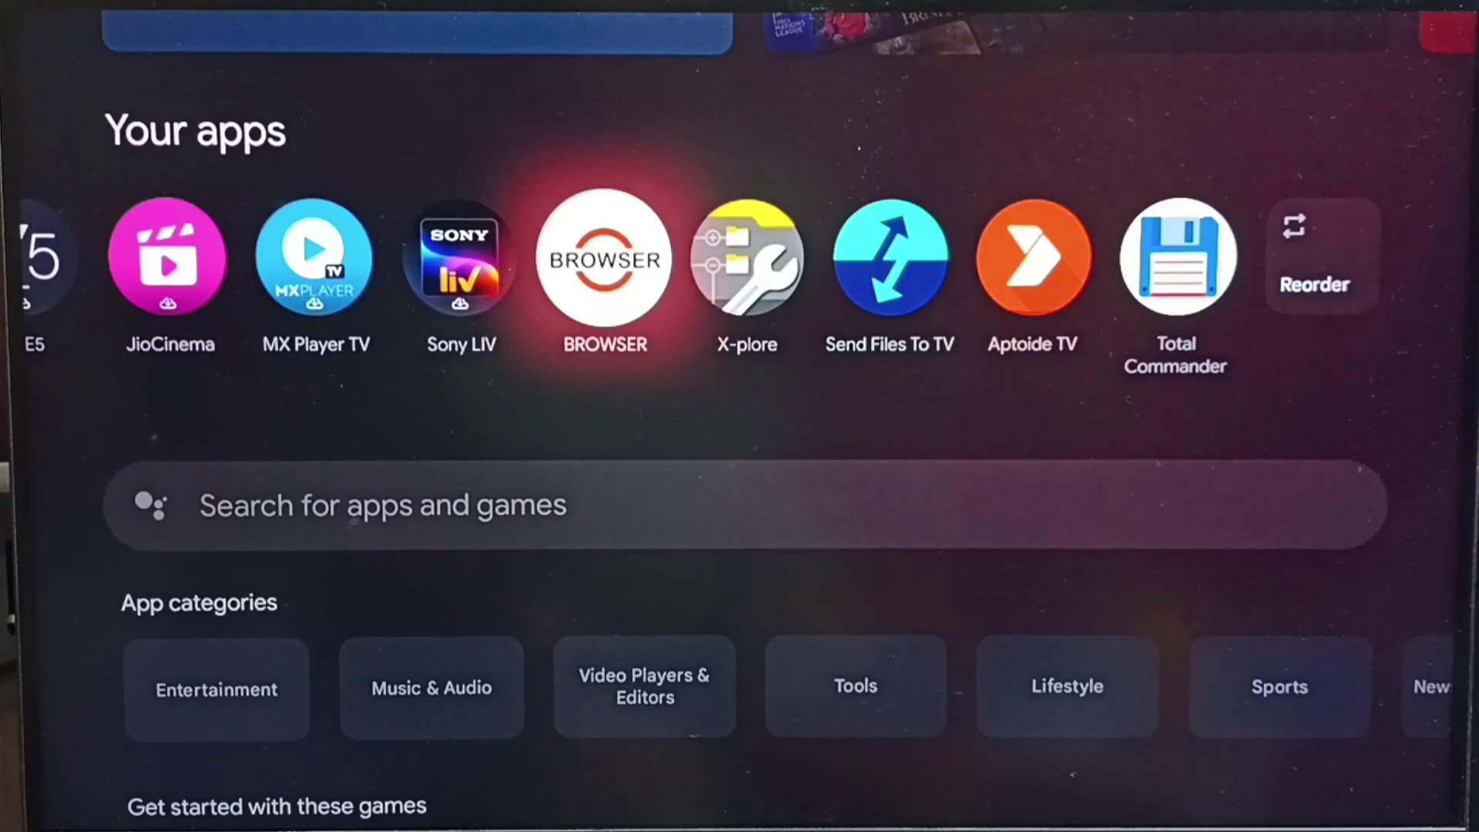
Launch BROWSER and reach its web search field.
key(Return)
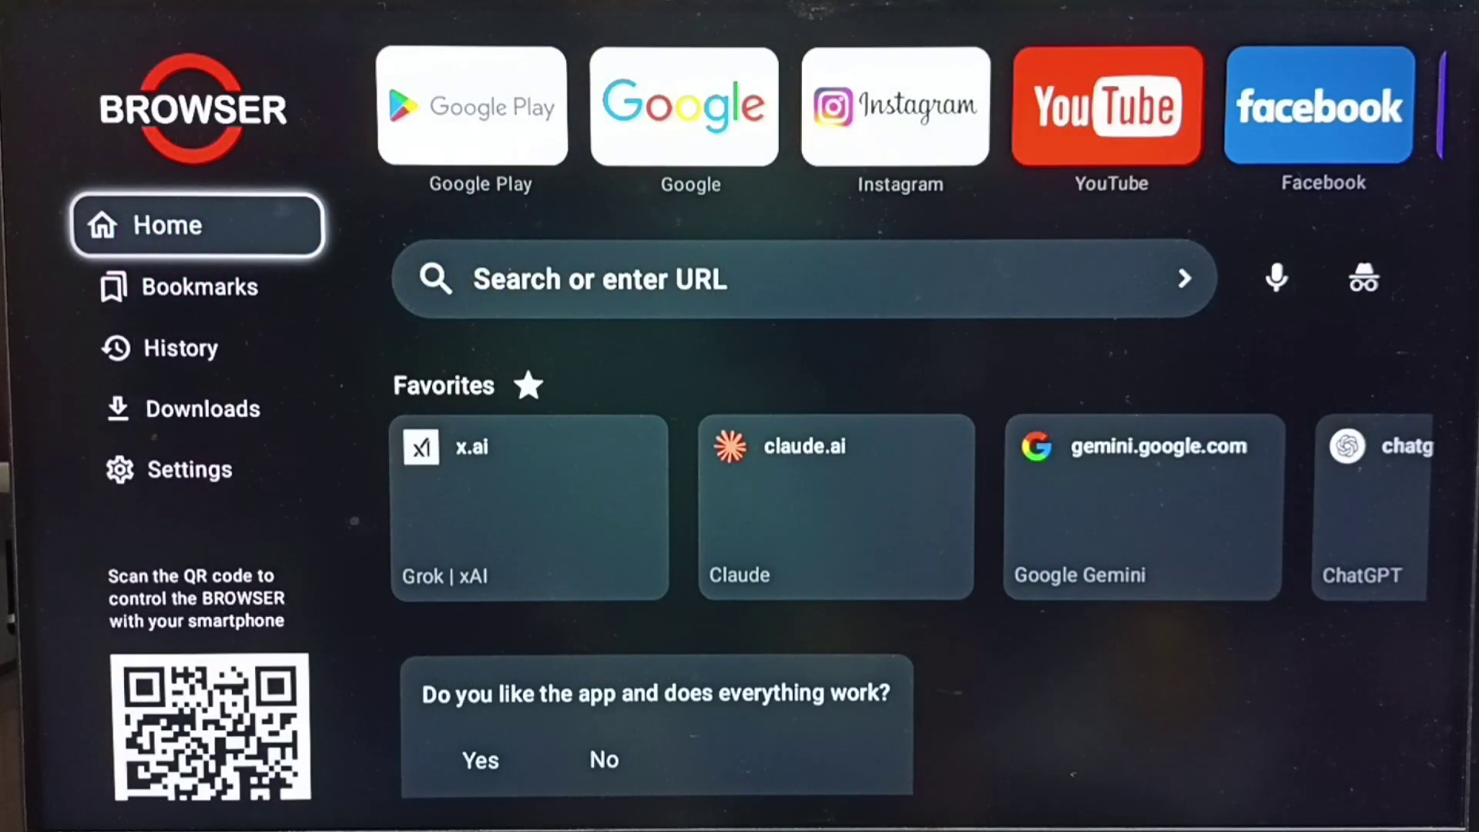
key(Right)
key(Down)
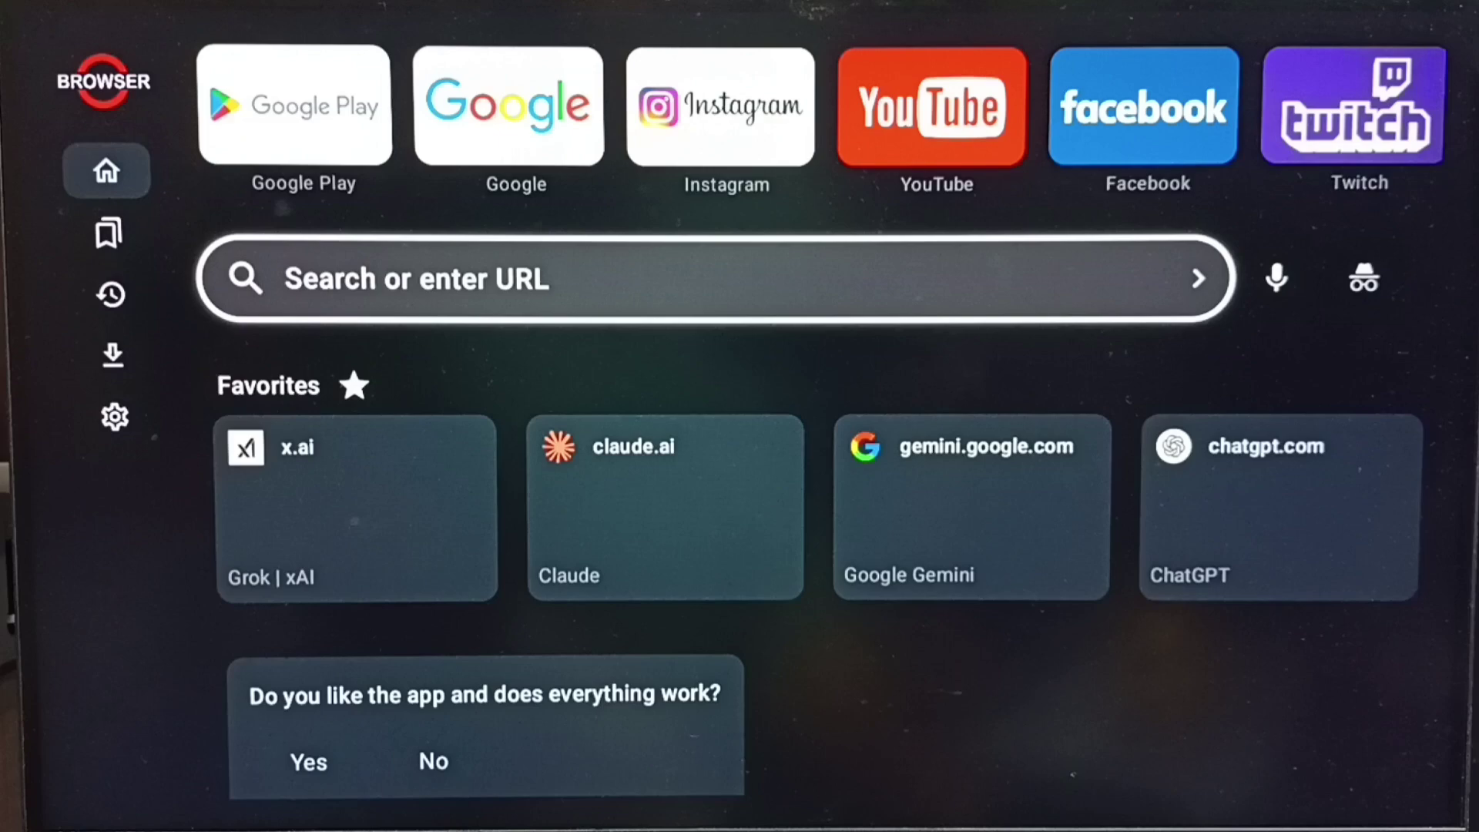
Search Google for 'gemini' using the earlier history suggestion.
key(Return)
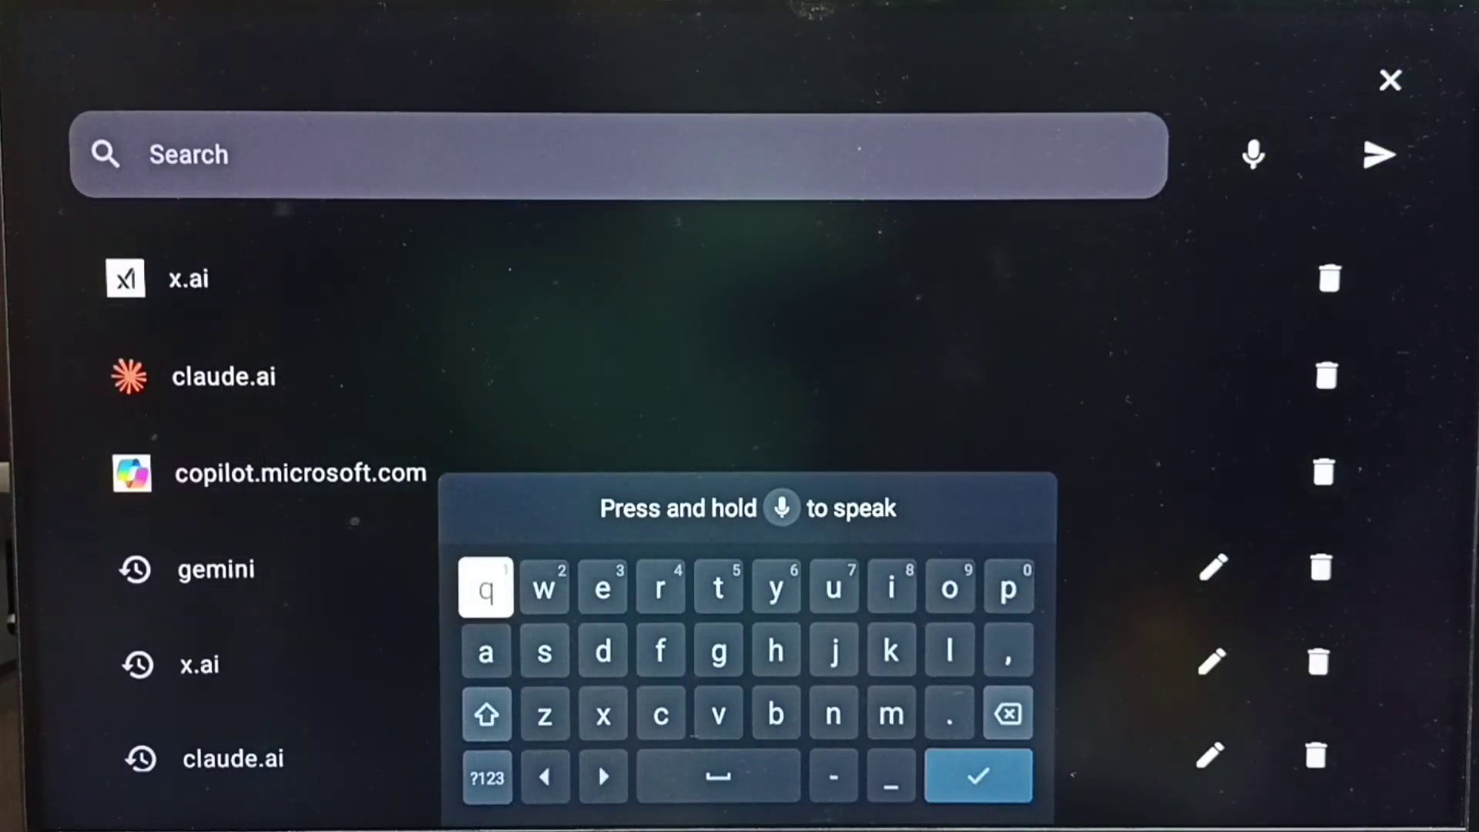
key(Escape)
key(Down)
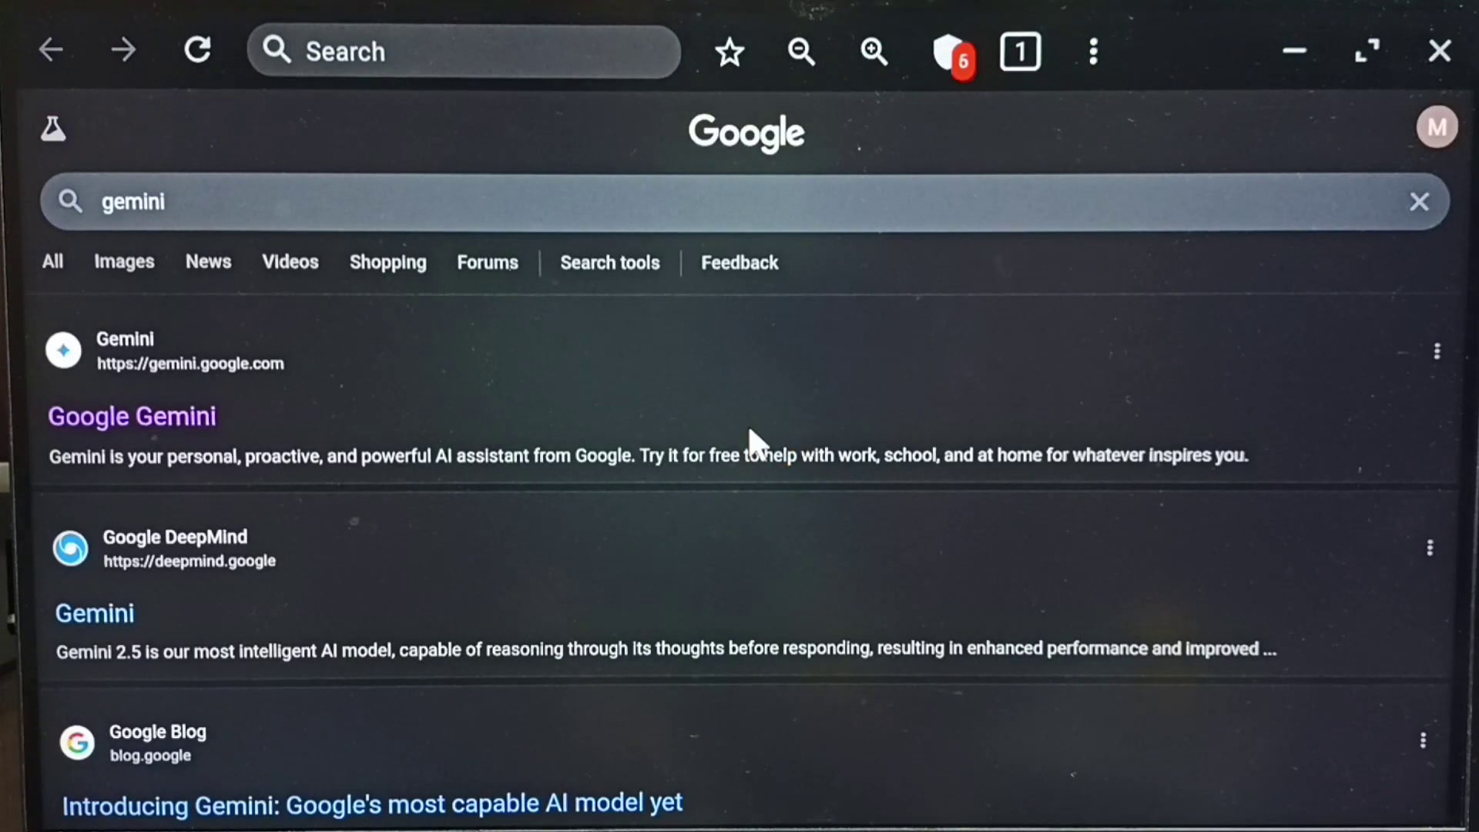
Open the Google Gemini result at gemini.google.com.
click(287, 372)
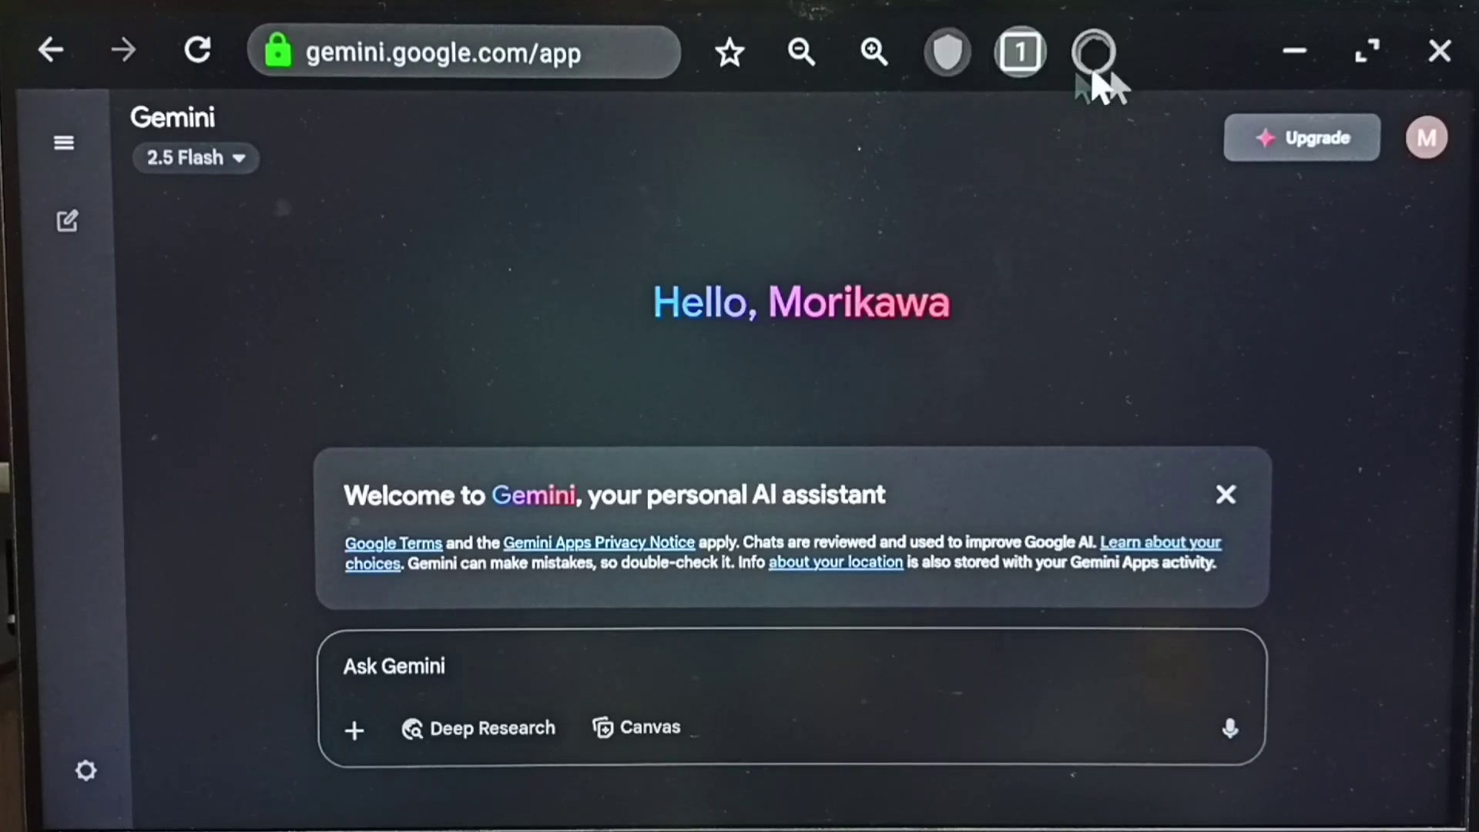
Close the Gemini page and select the gemini.google.com tile in Favorites.
click(1438, 51)
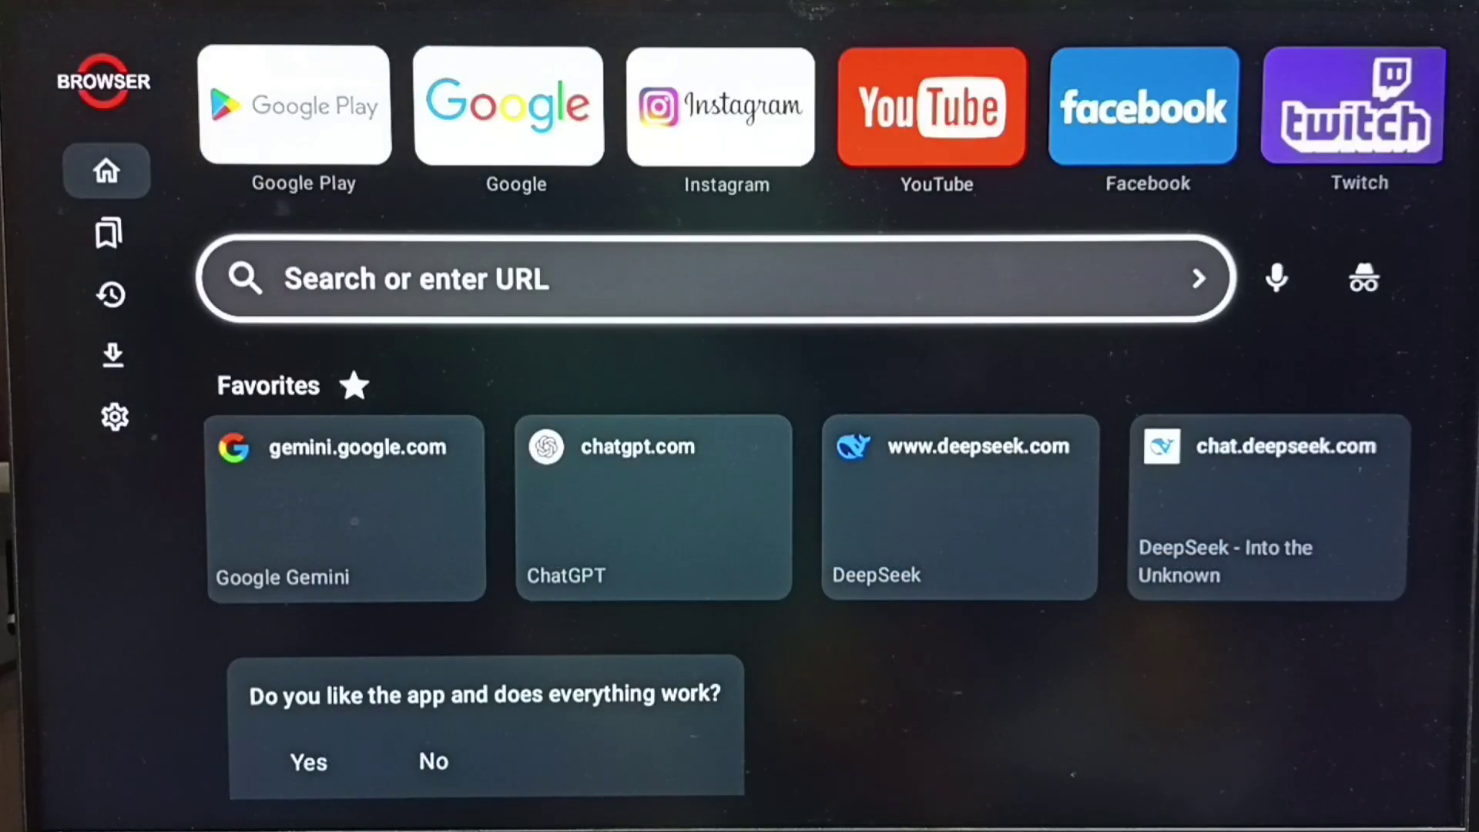
key(Up)
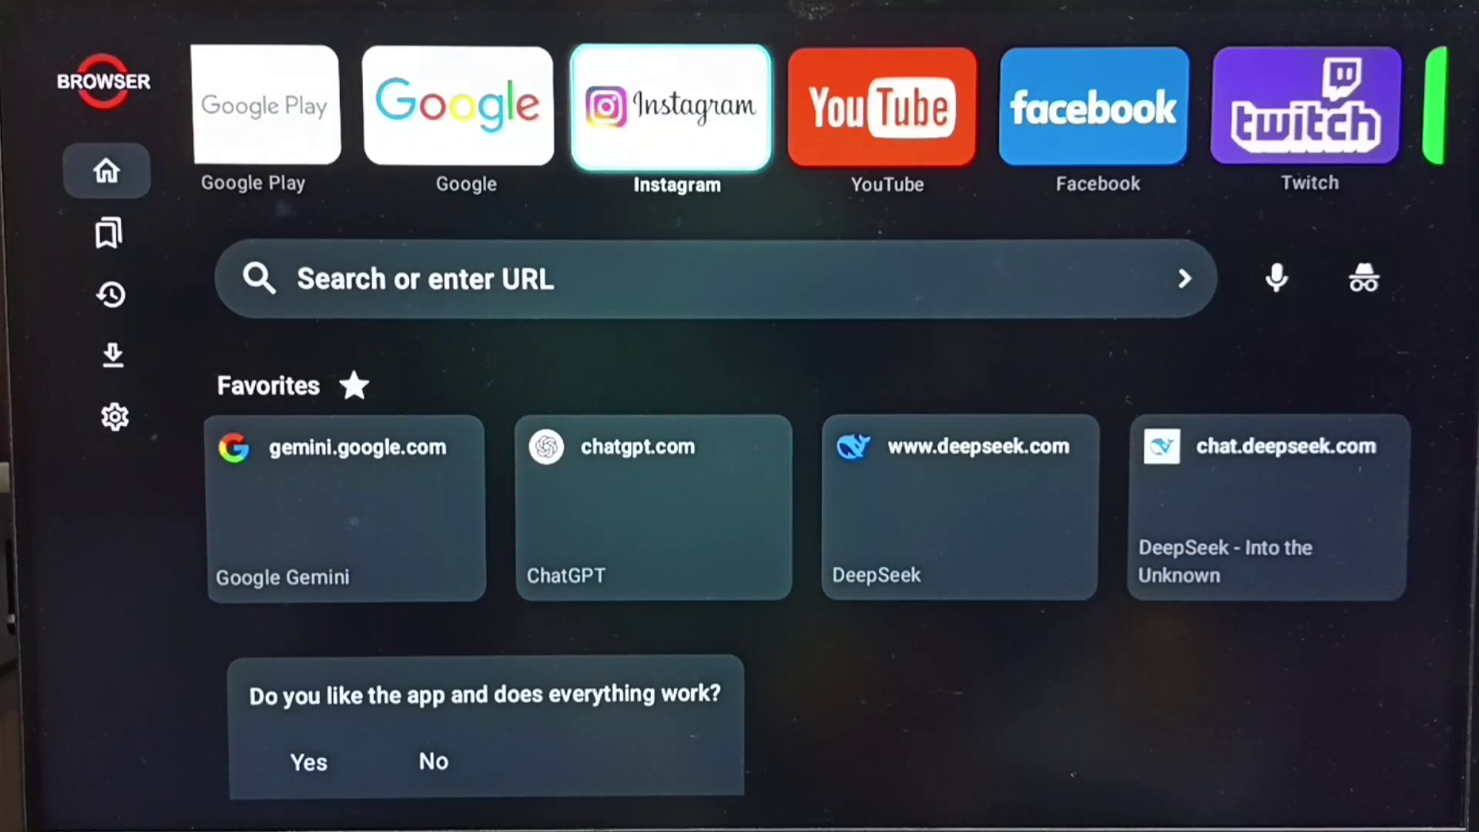
key(Down)
key(Down)
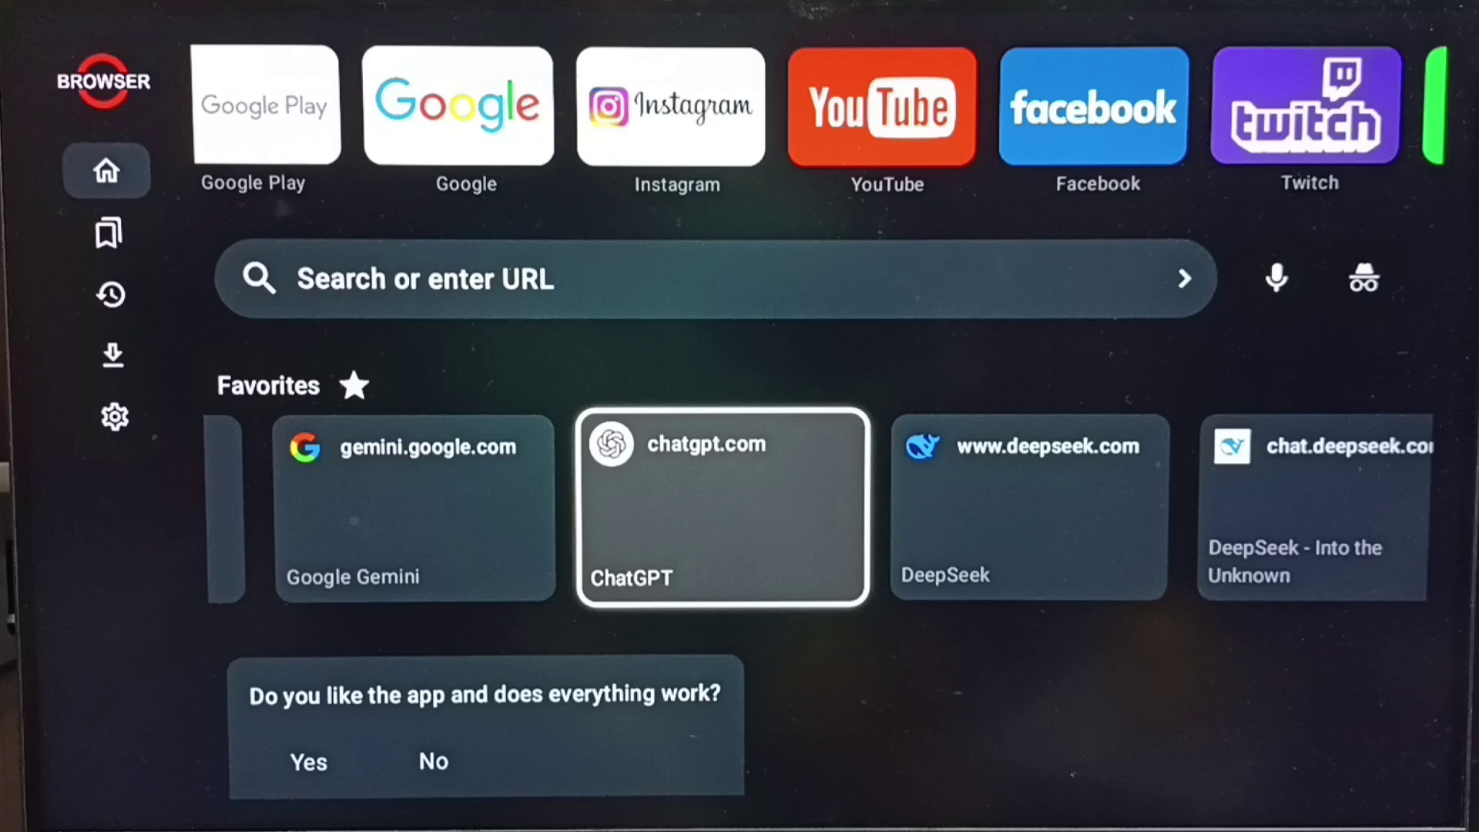
key(Left)
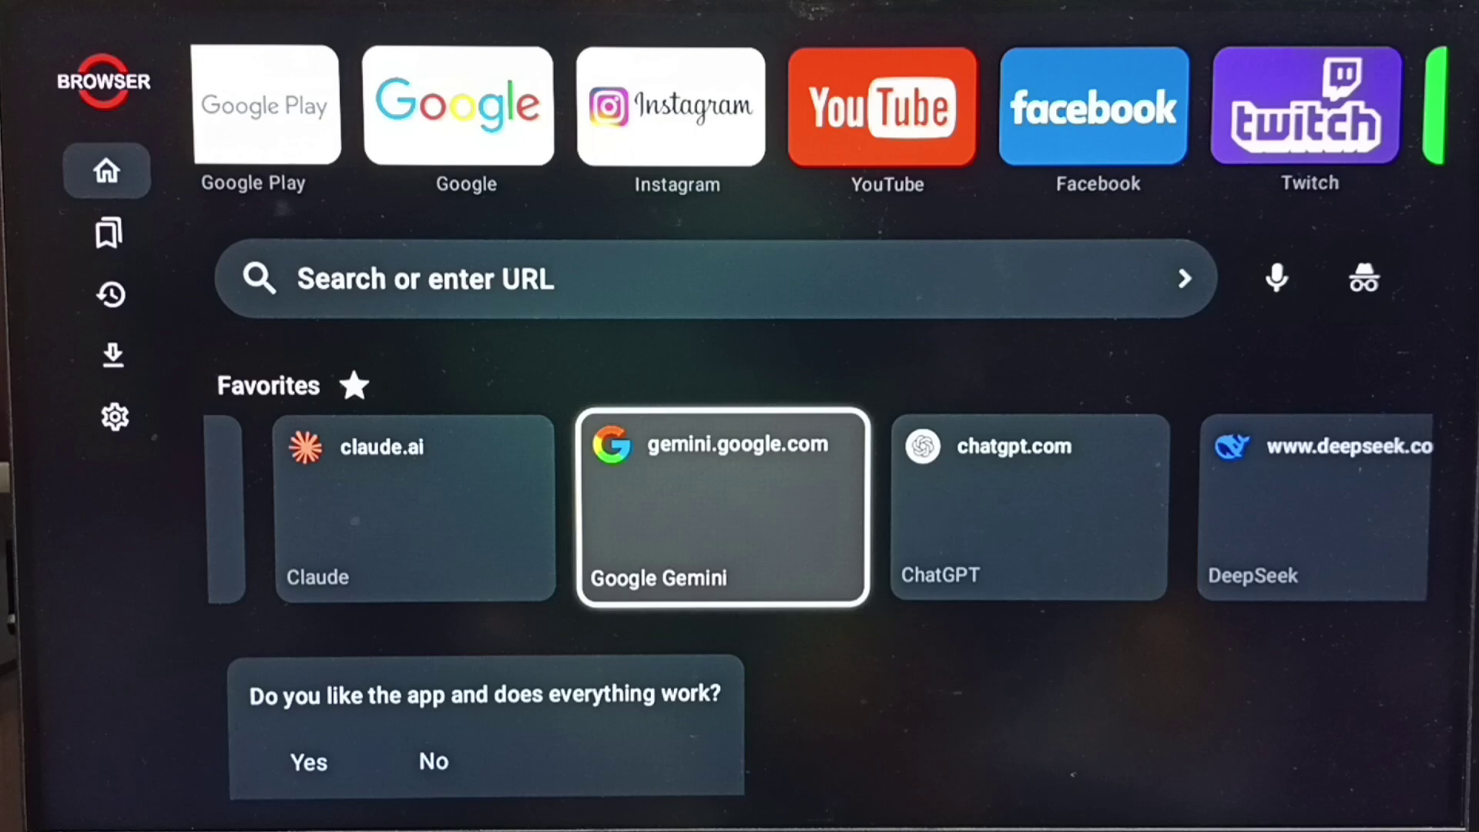
Open the gemini.google.com favorite to load the Ask Gemini page.
key(Return)
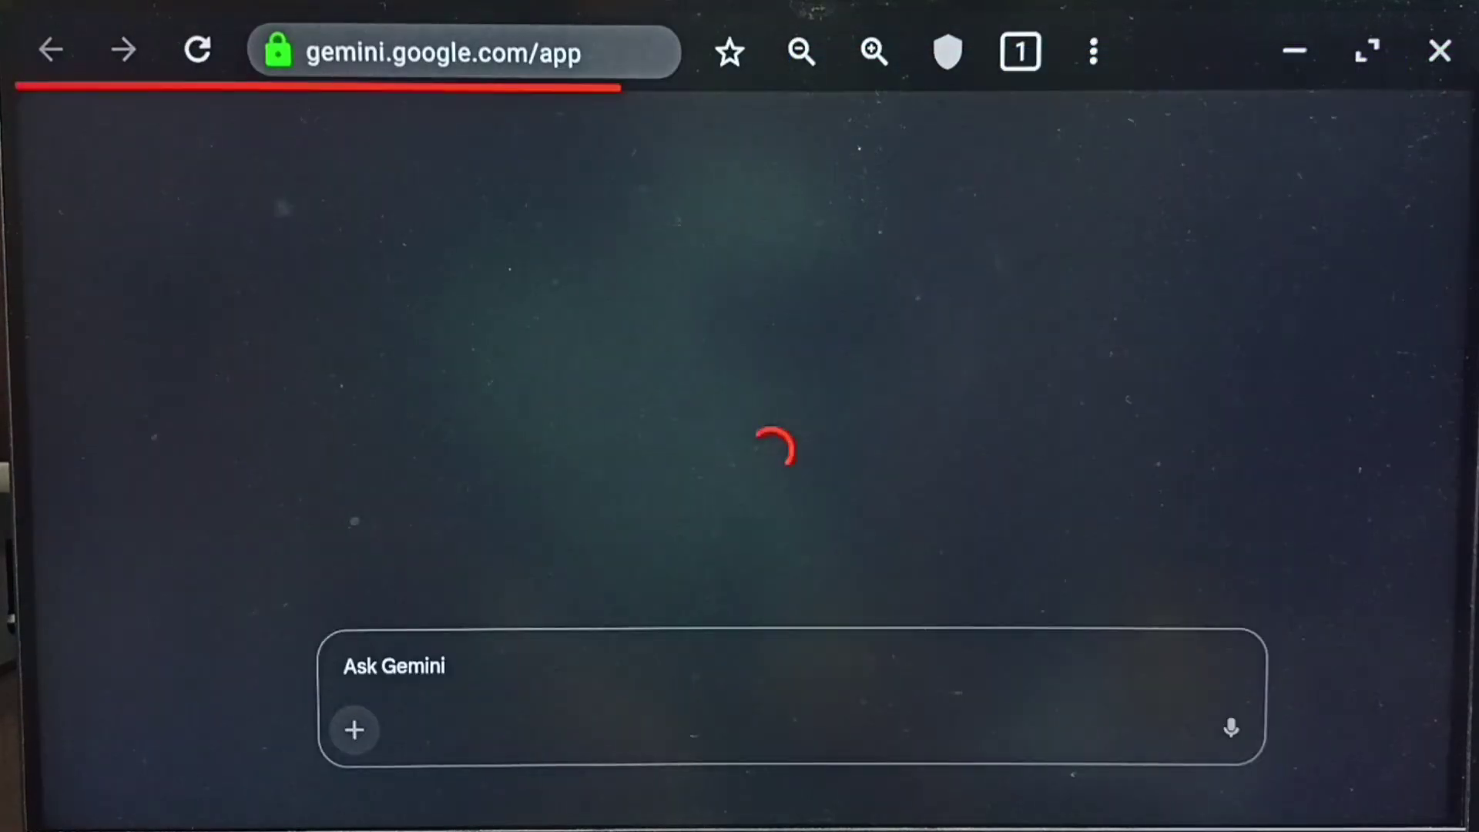